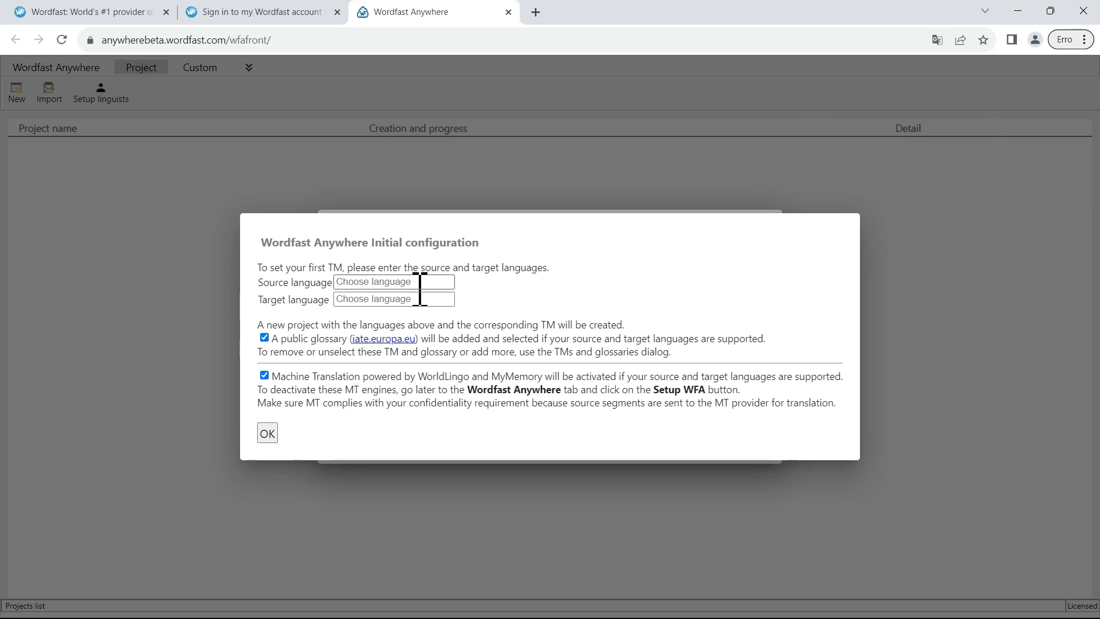
Set the first translation memory's source language to EN and target language to French
left_click(420, 284)
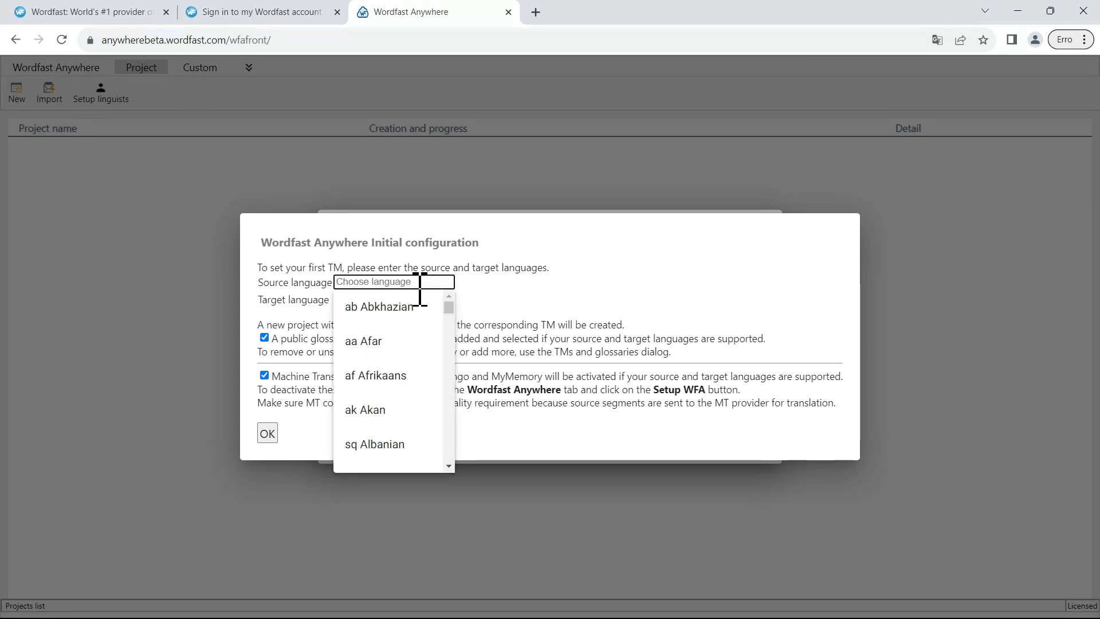
type("EN")
key("Tab")
type("fr")
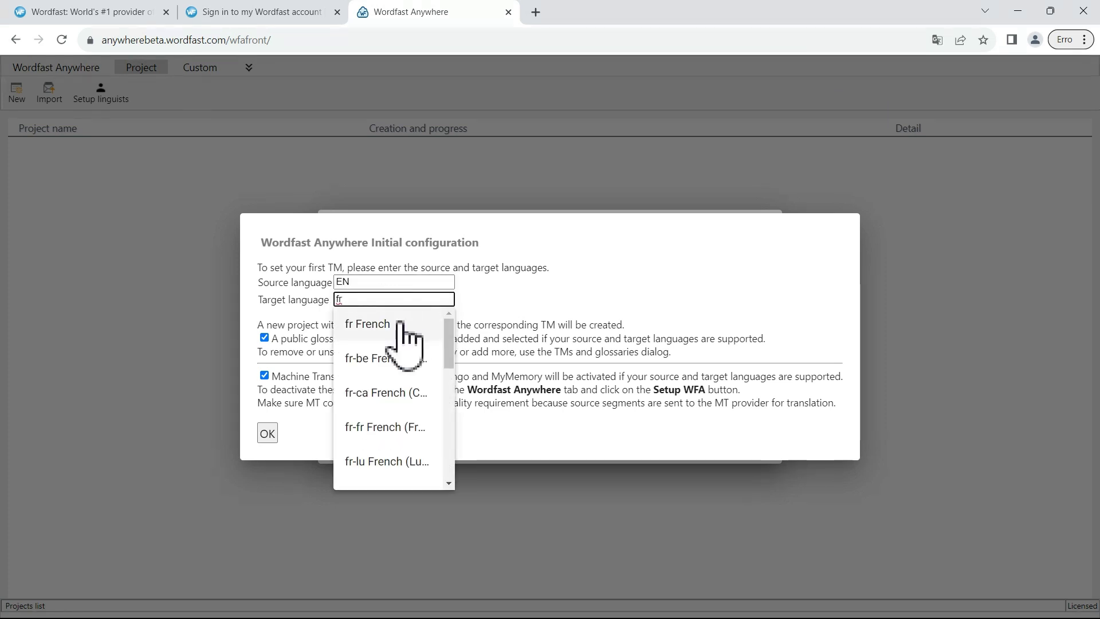
left_click(401, 324)
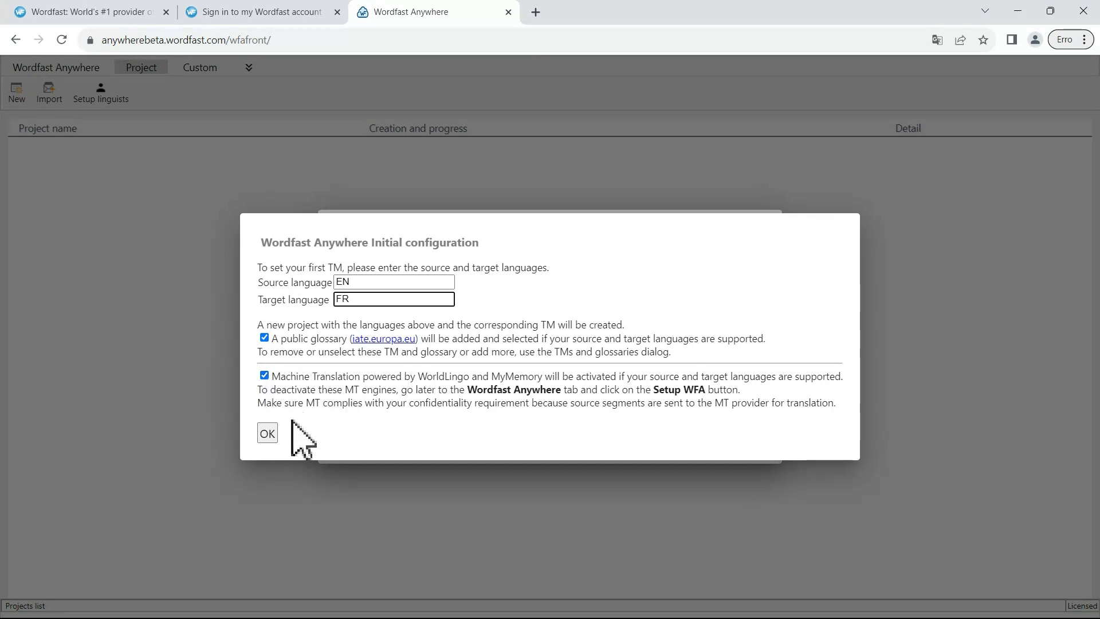
left_click(267, 435)
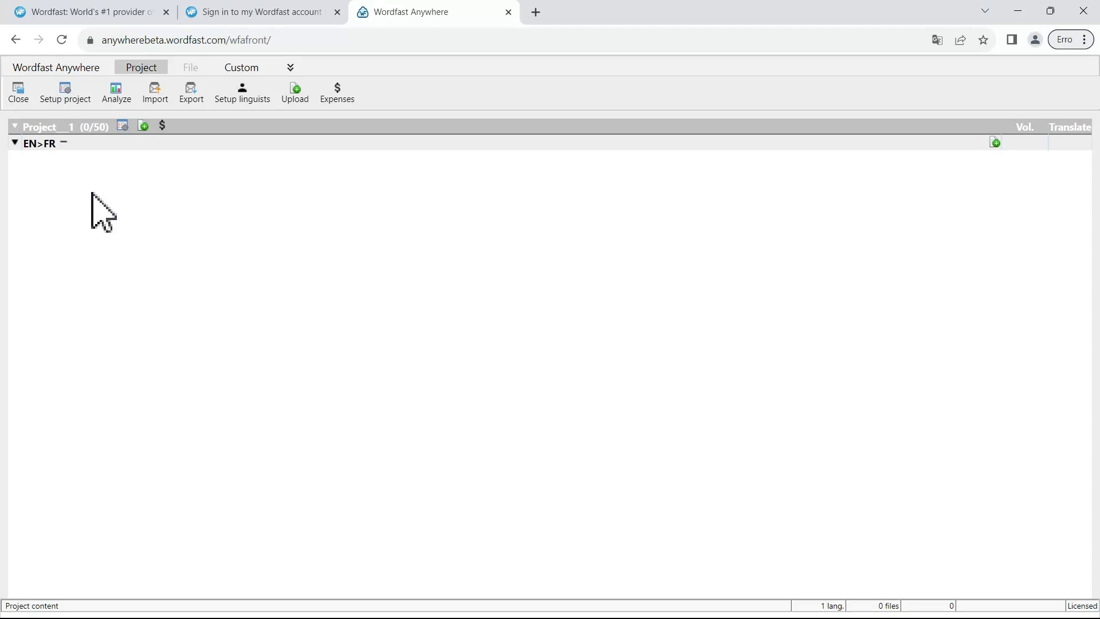
left_click(123, 127)
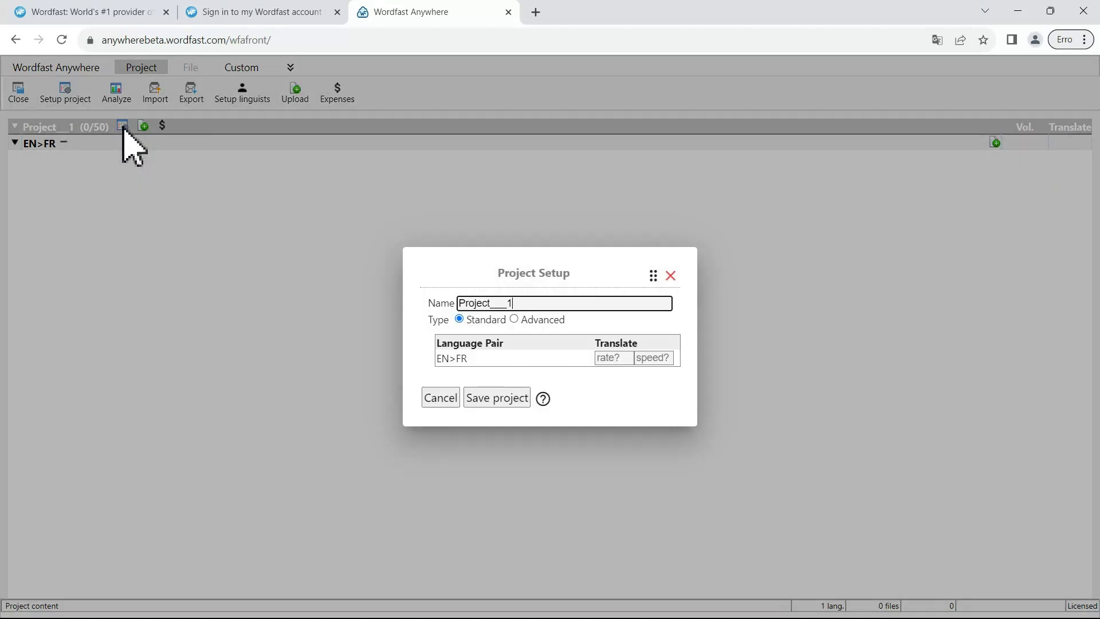
left_click(669, 275)
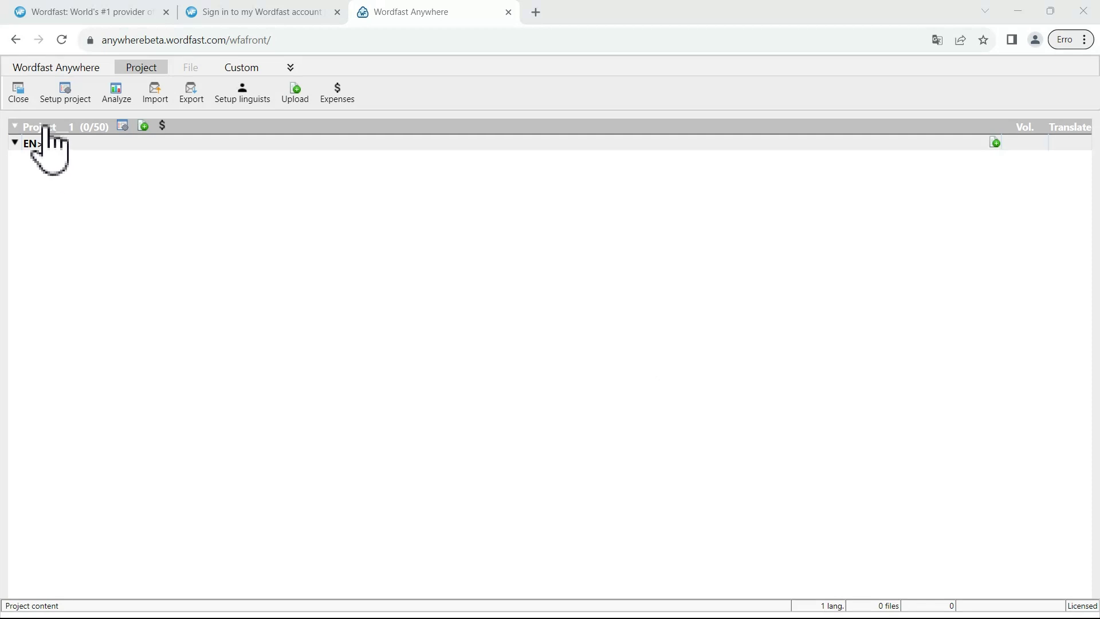
Return to the projects list, open the shared project, then open my test file.docx
left_click(19, 93)
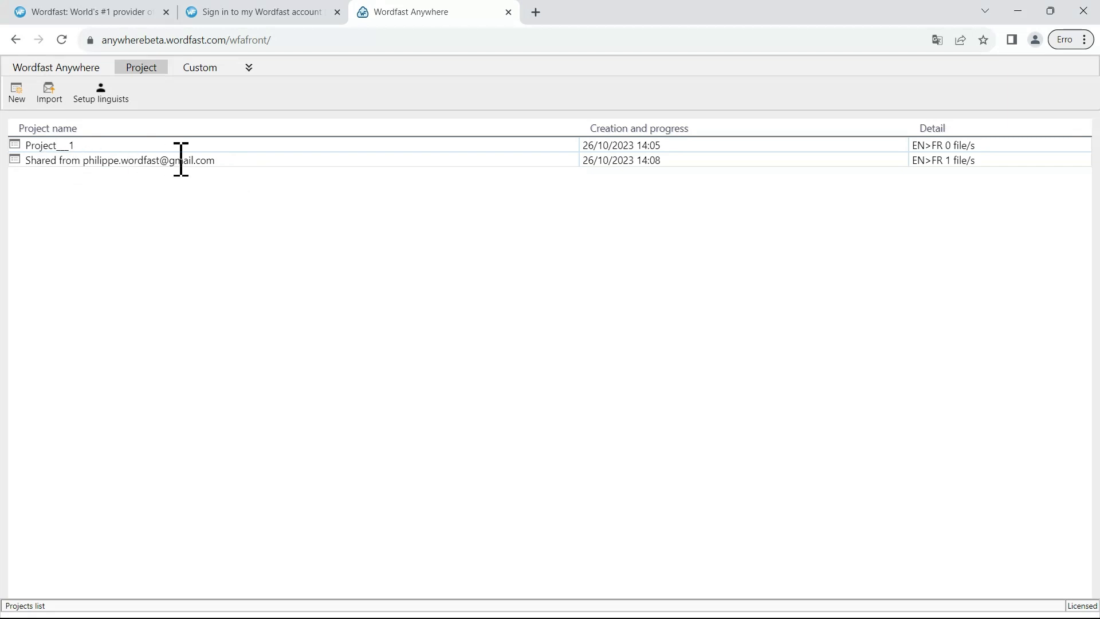
double_click(258, 161)
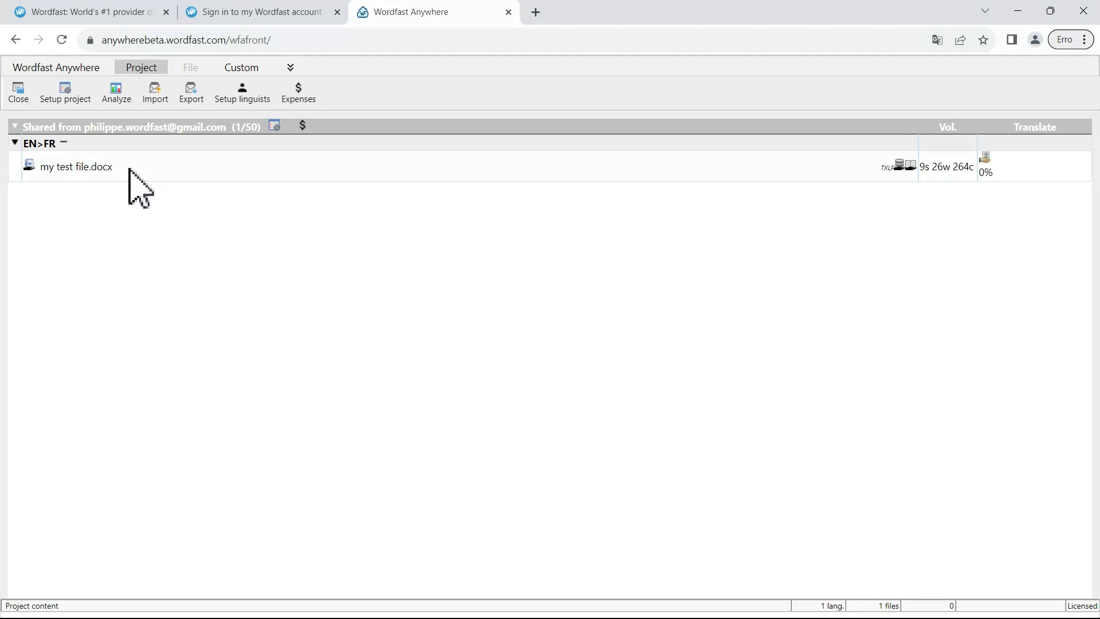
double_click(129, 171)
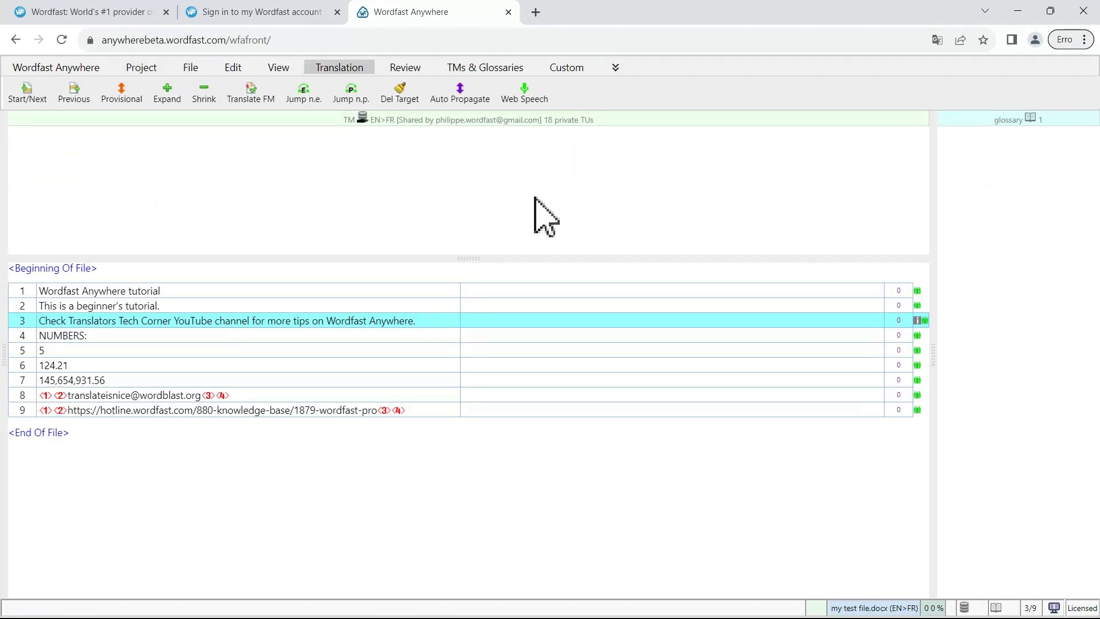
Accept segment 1's 100% match 'Tutoriel Wordfast Test' and commit it, moving to segment 2
left_click(517, 291)
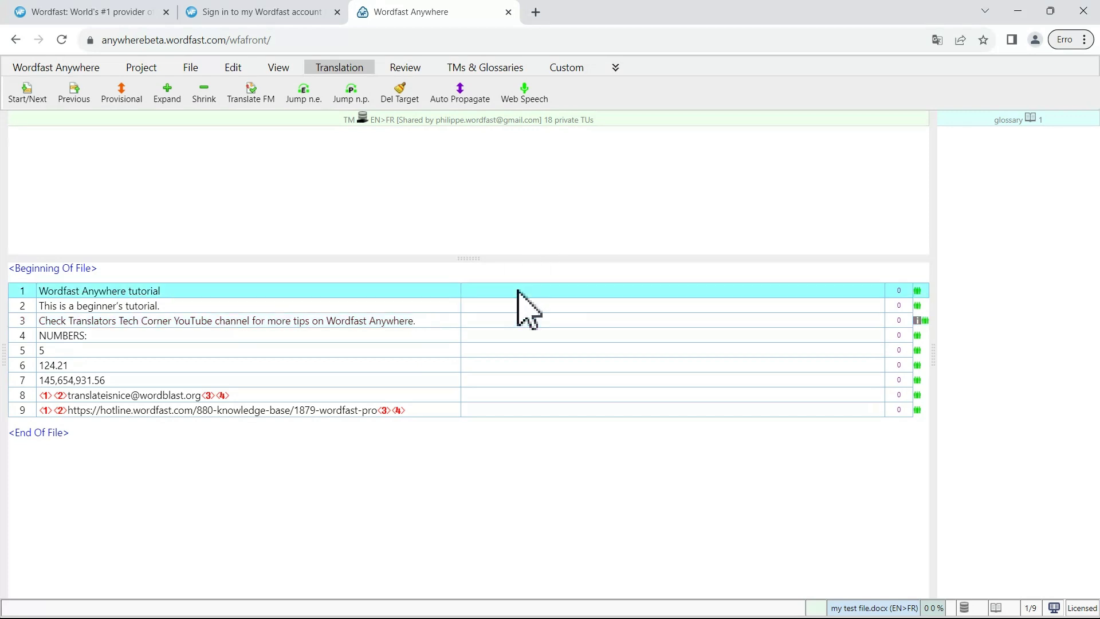
left_click(524, 293)
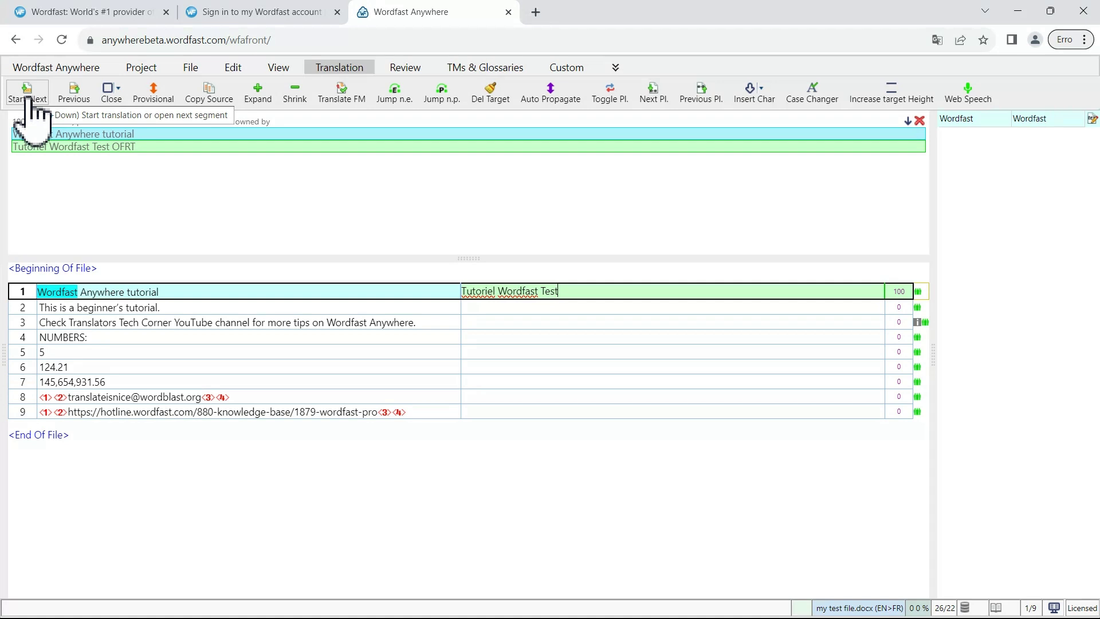
left_click(27, 95)
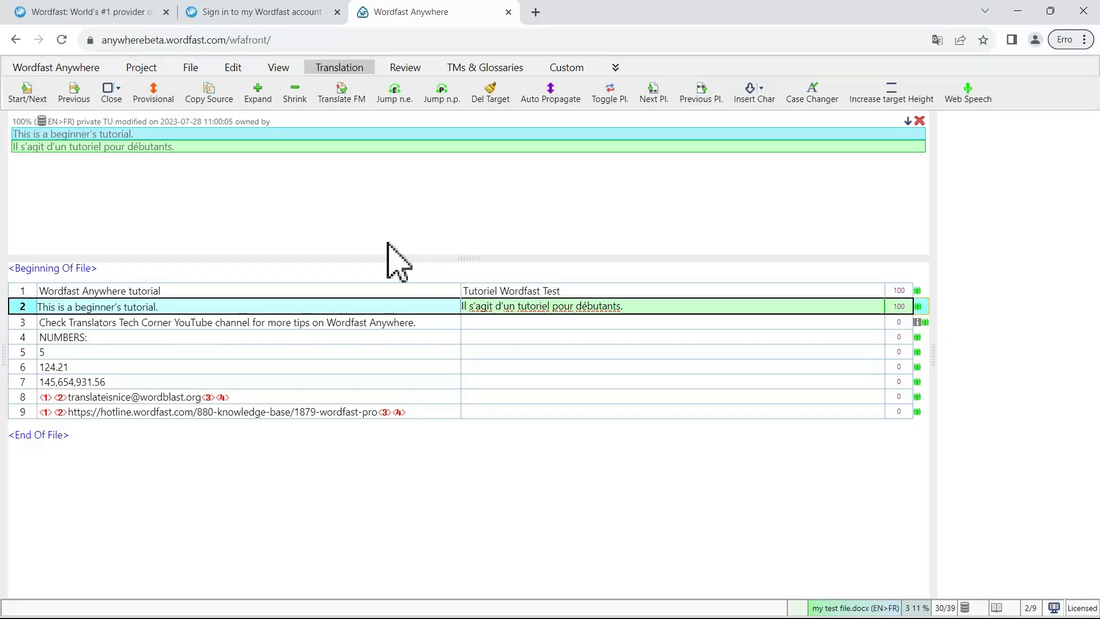
Show the segment 1–9 outline from the View tab and read segment 3's comment
left_click(279, 69)
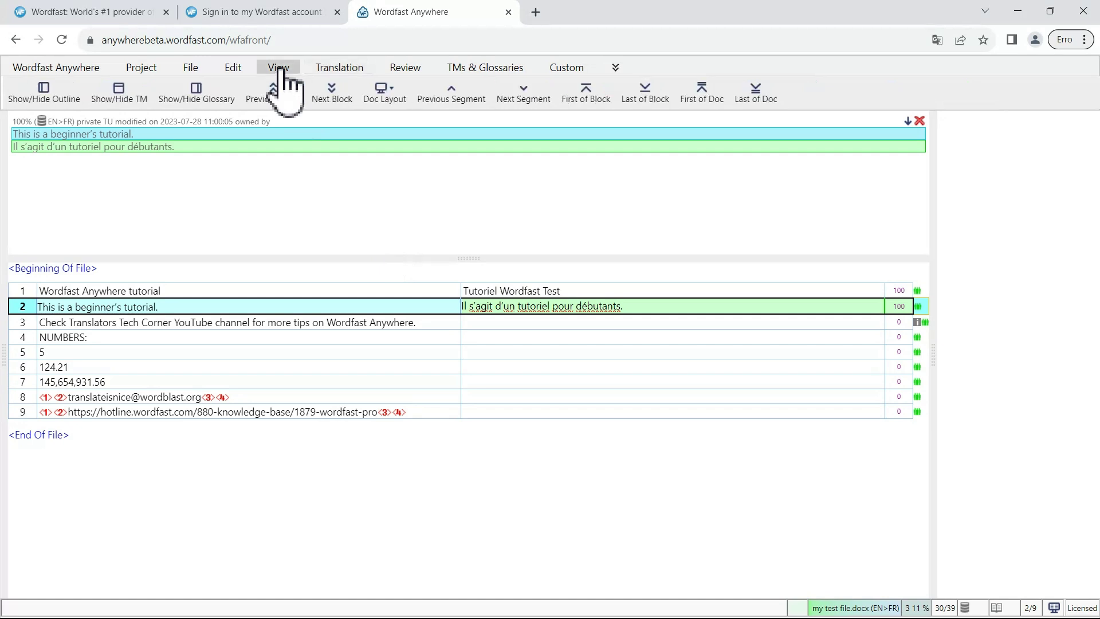
left_click(60, 93)
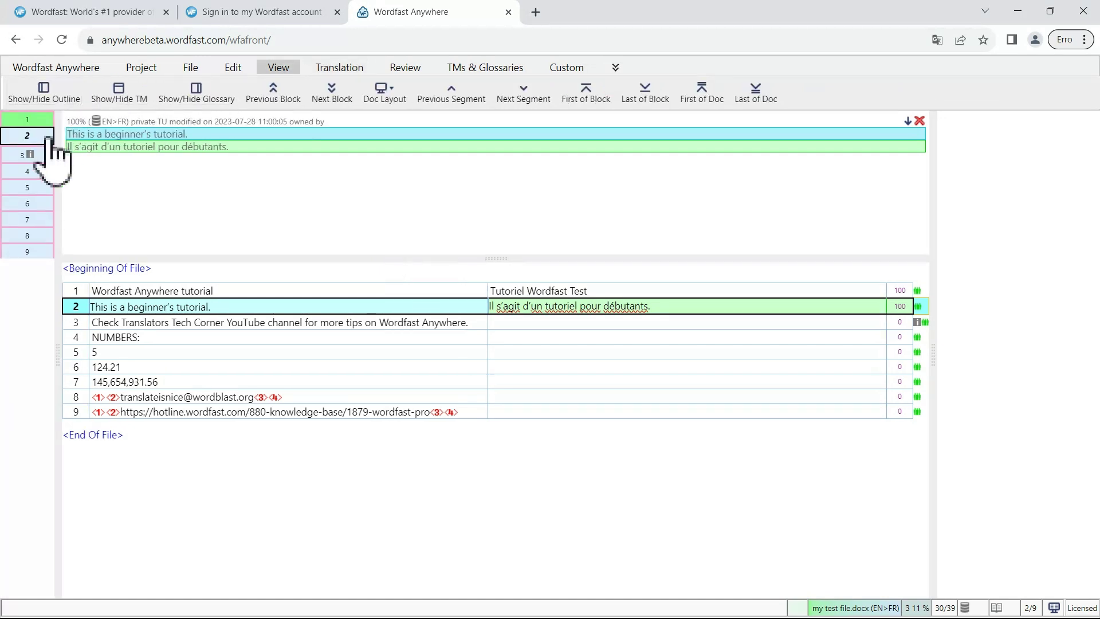
mouse_move(29, 153)
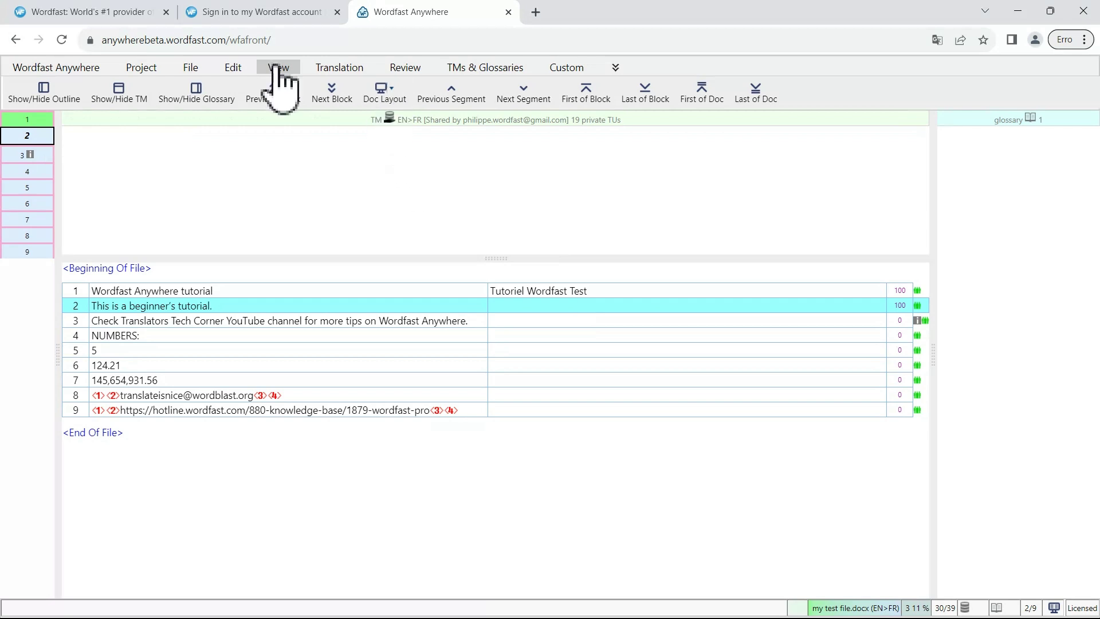
Switch the document to Vertical Layout, then to Classic Layout with targets inline
left_click(393, 96)
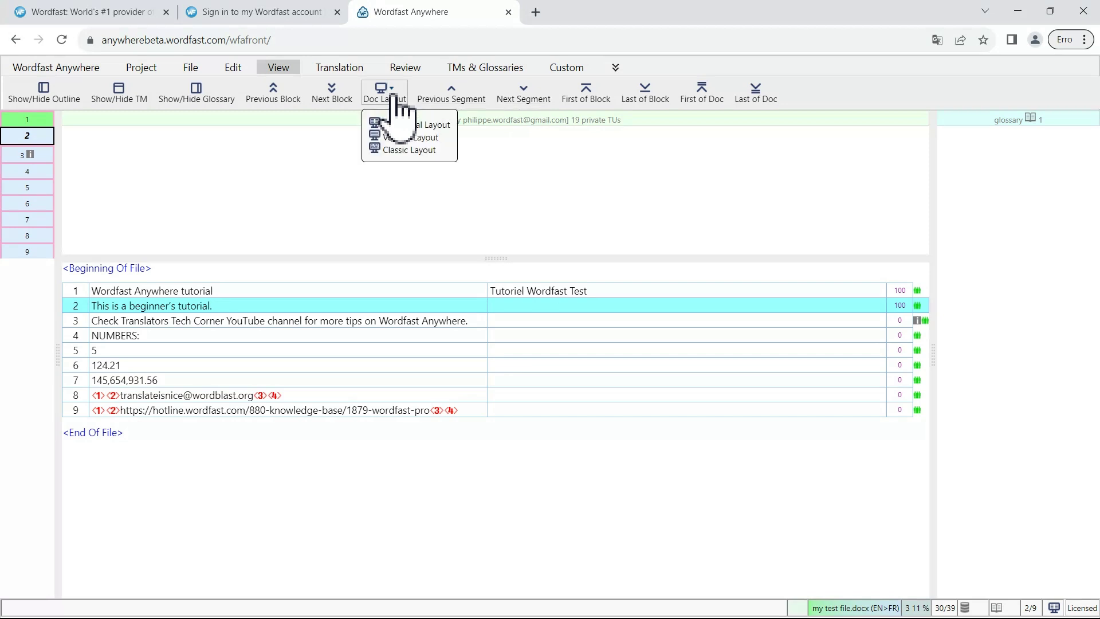
left_click(421, 138)
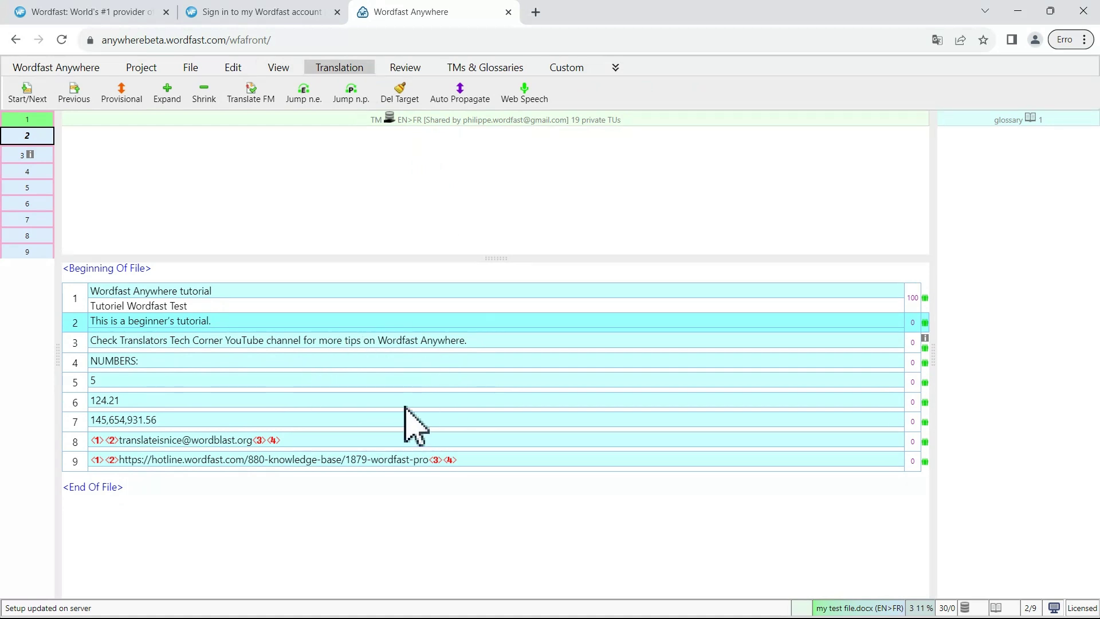
left_click(281, 68)
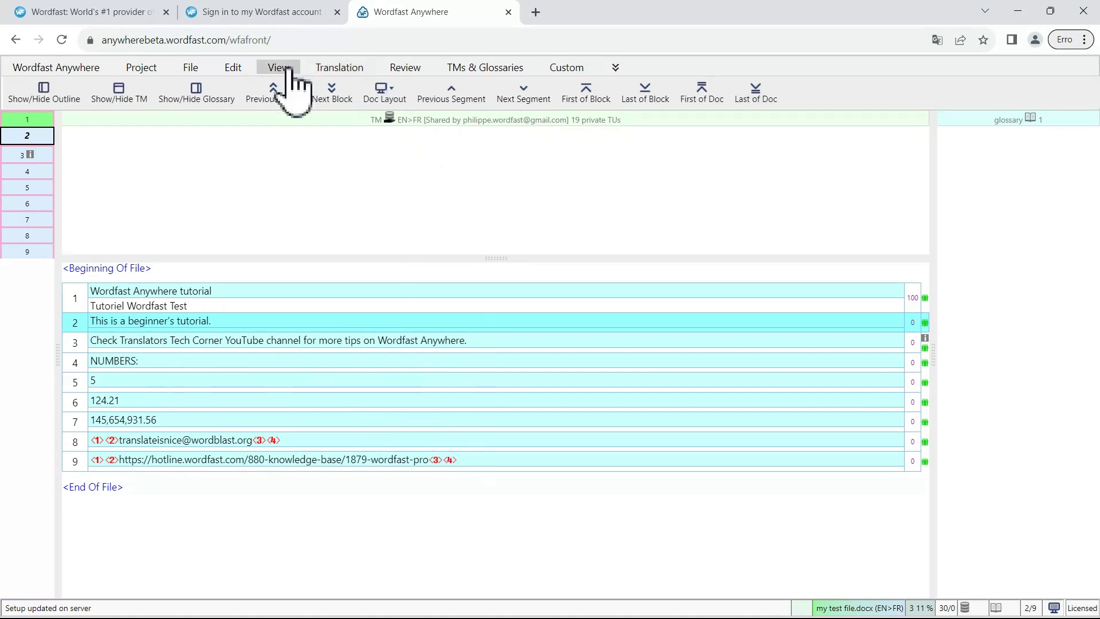
left_click(385, 102)
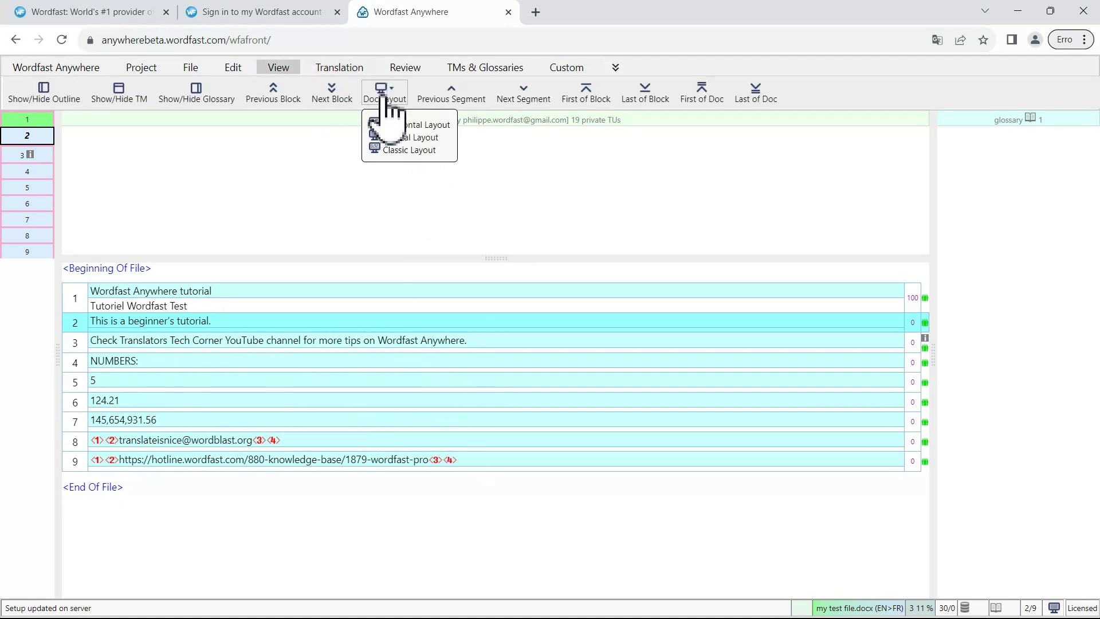
left_click(411, 150)
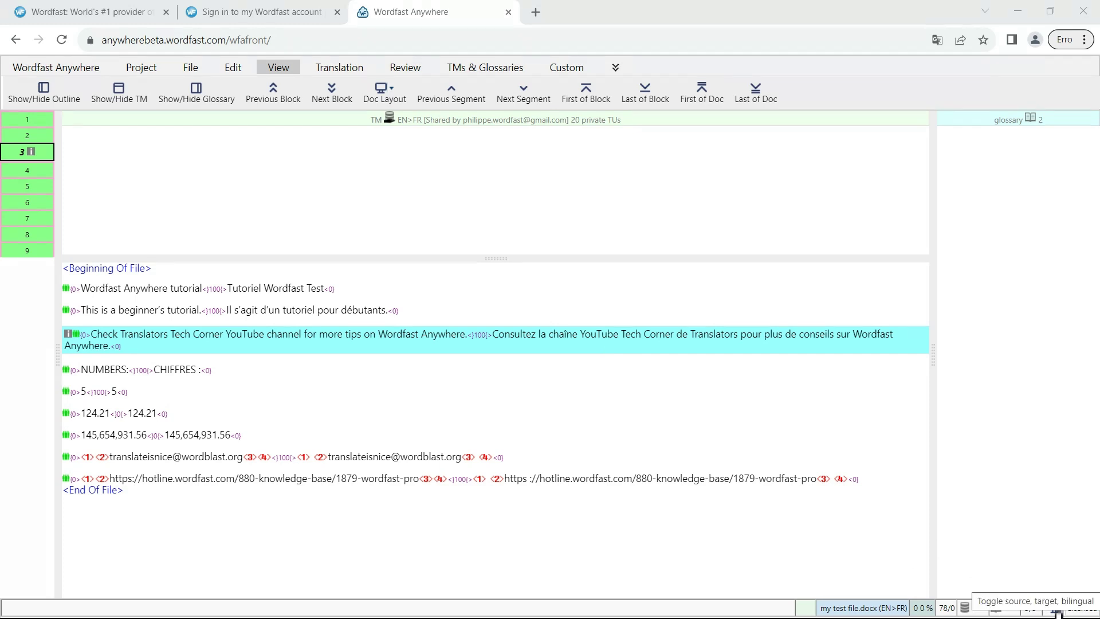
Preview the file showing only the source text, then only the French target
left_click(1055, 609)
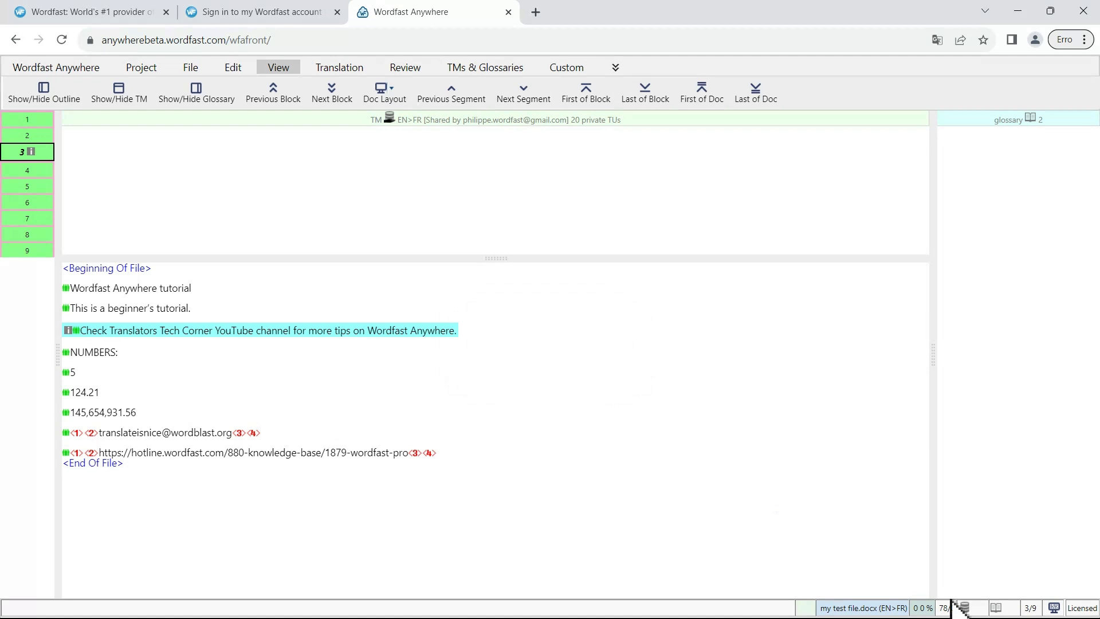
left_click(1055, 610)
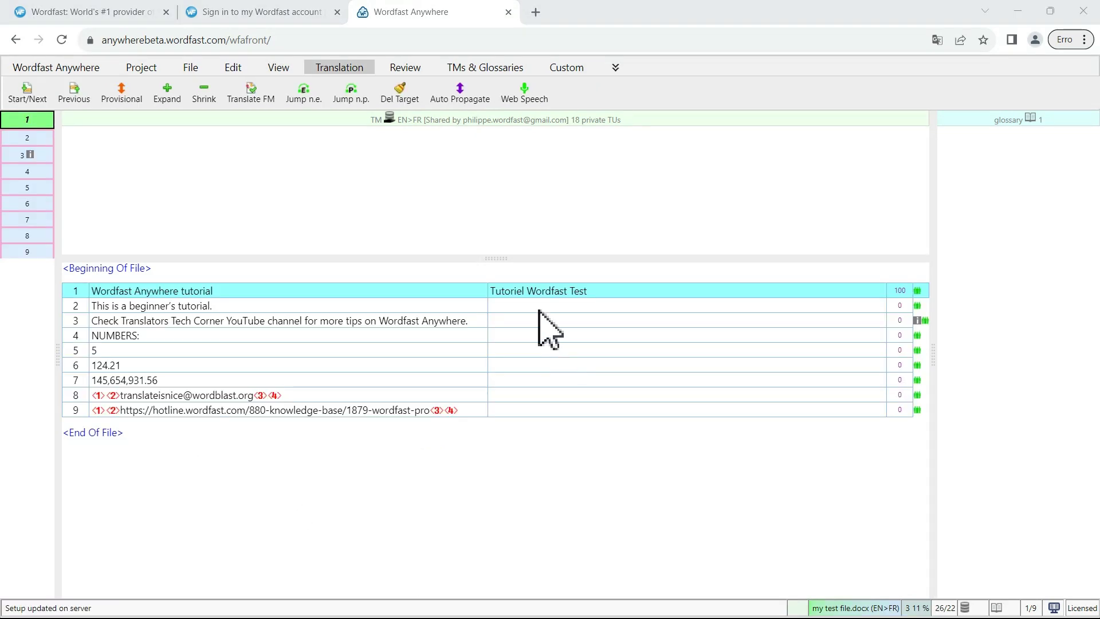
Save a glossary entry pairing 'tutorial' with 'Tutoriel' from segment 1's selected words
left_click(606, 293)
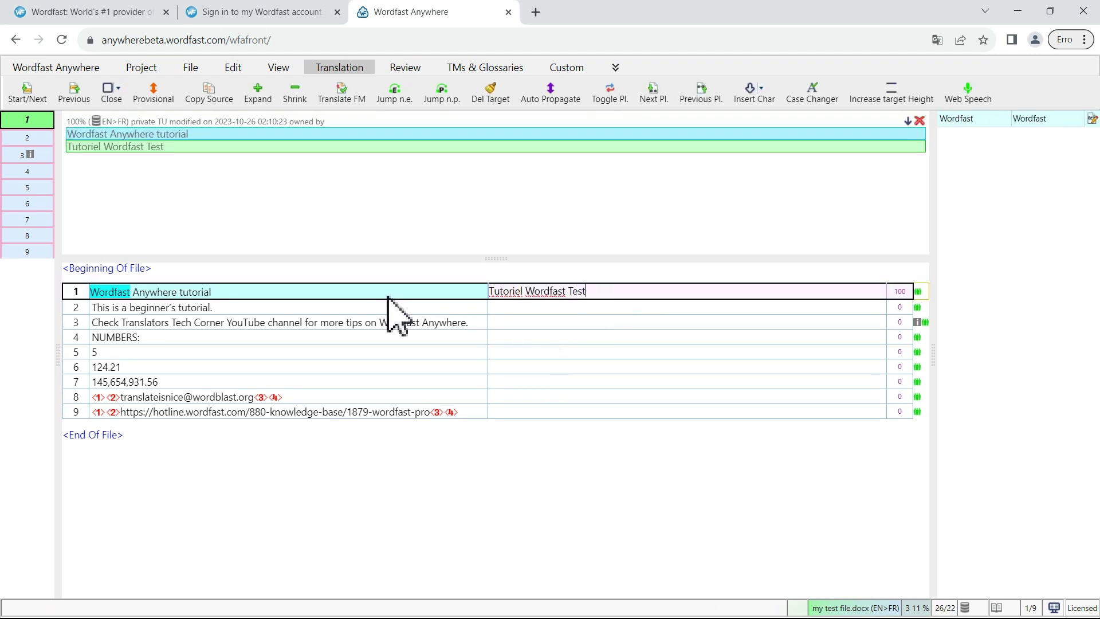
double_click(204, 292)
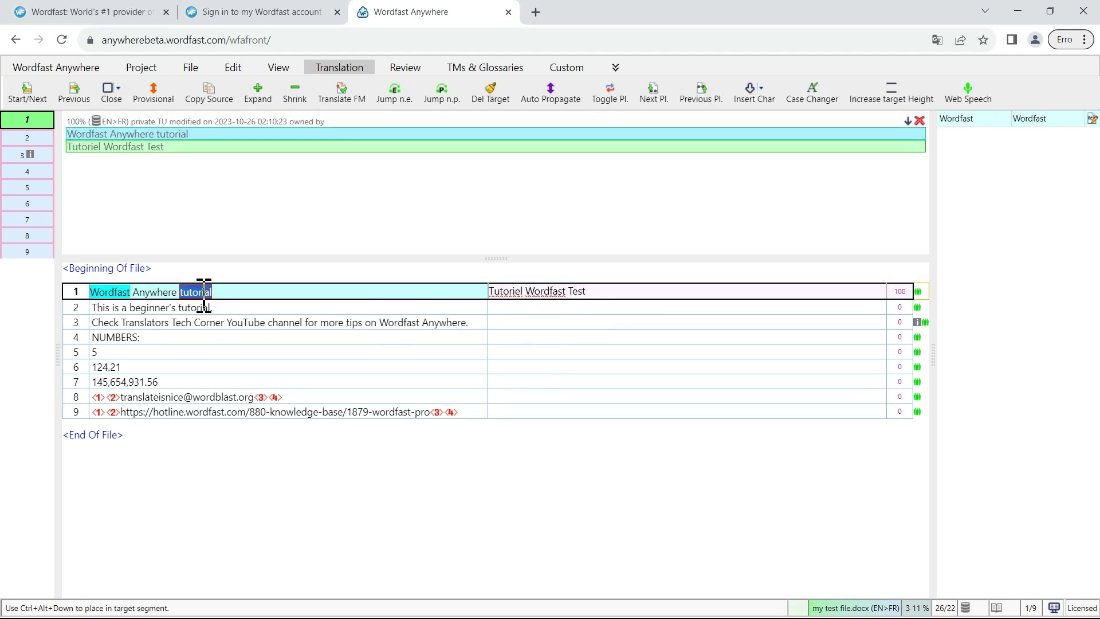
double_click(512, 292)
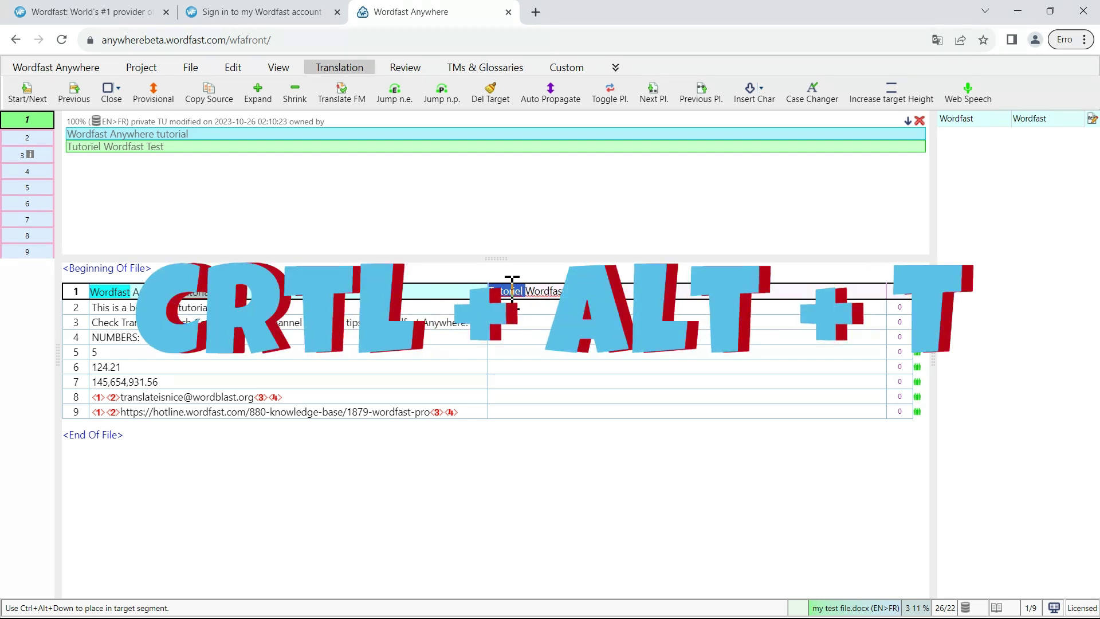
key("ctrl+alt+t")
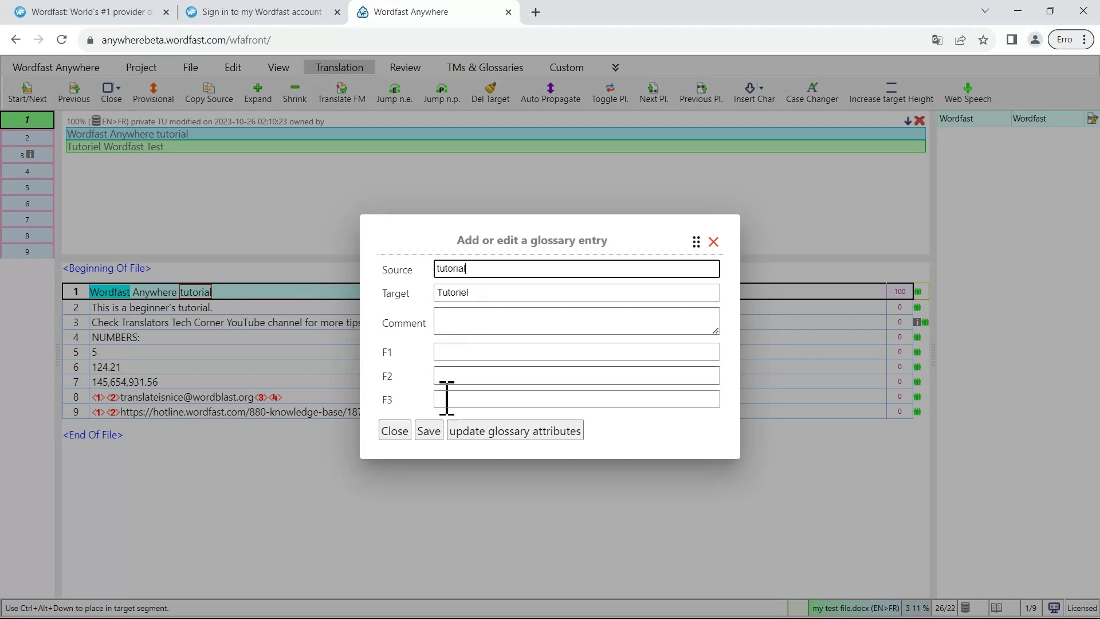
left_click(434, 442)
Reopen the tutorial glossary entry from the TMs & Glossaries tools, then dismiss it
left_click(467, 71)
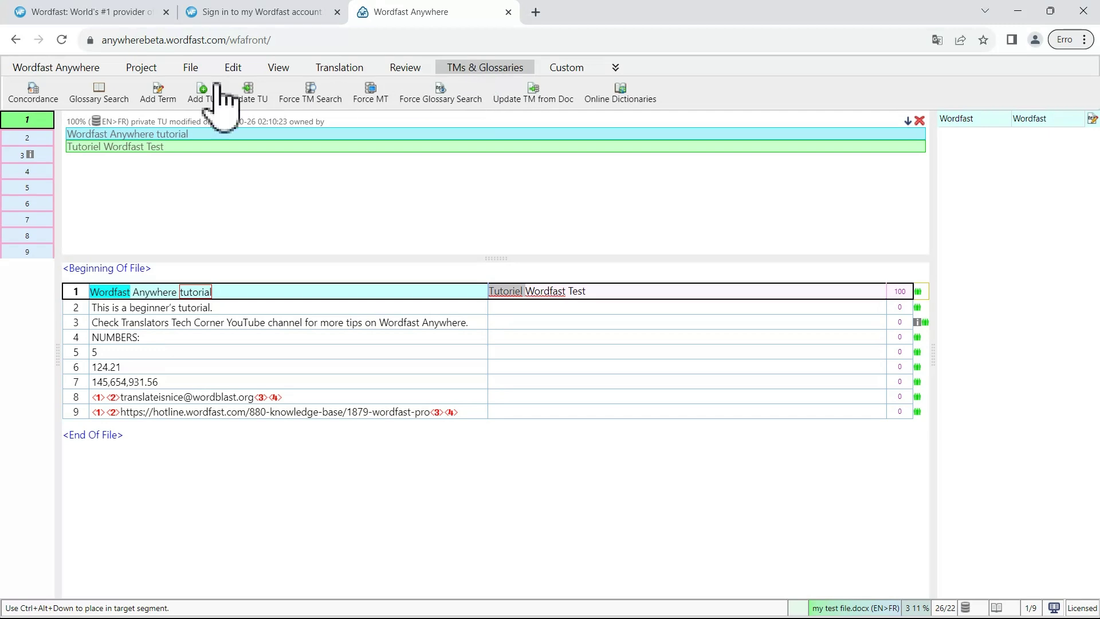
left_click(170, 96)
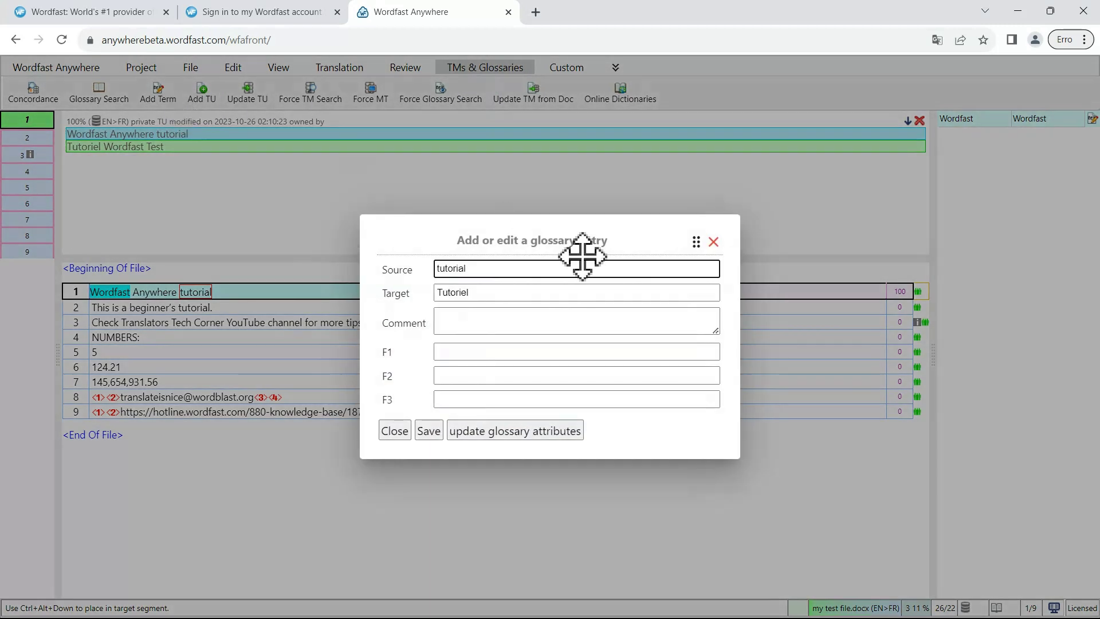
key("Escape")
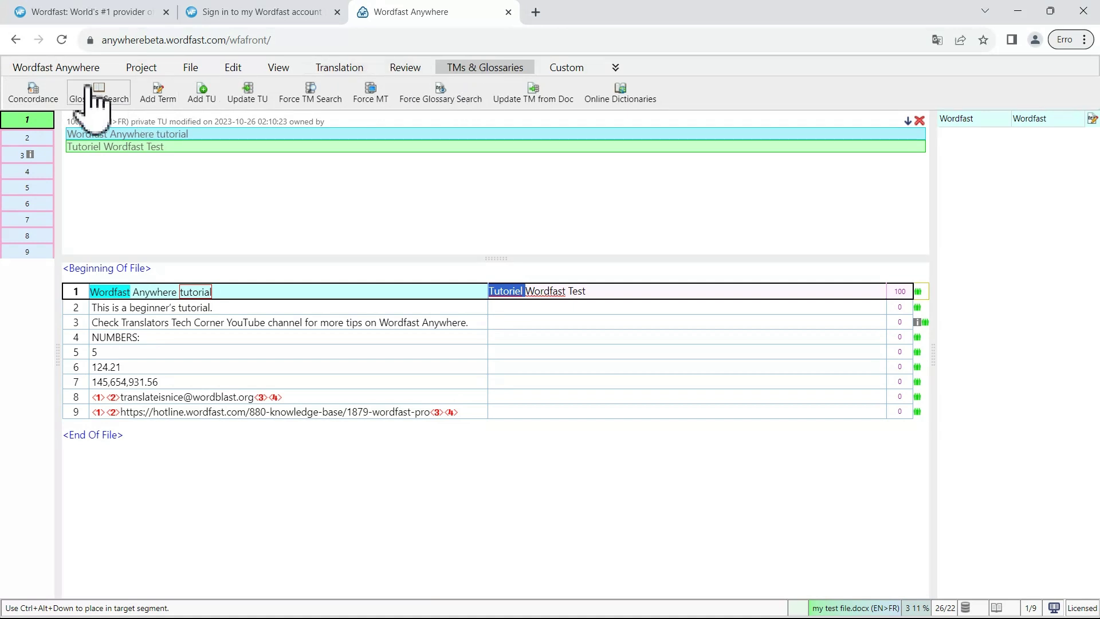
left_click(45, 100)
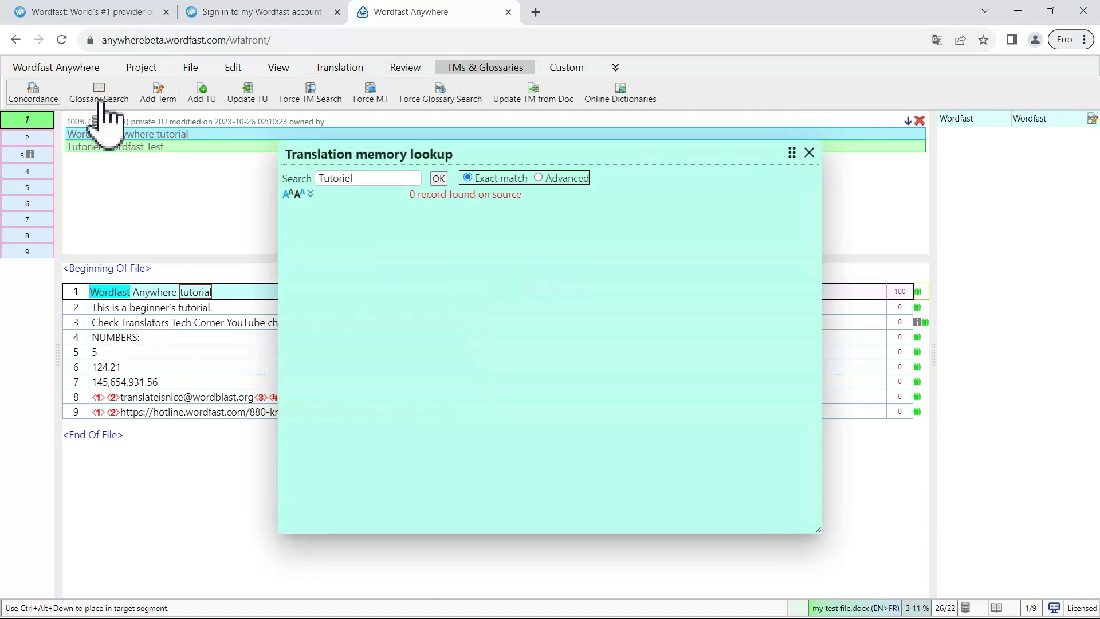
left_click(350, 179)
key("BackSpace")
key("BackSpace")
type("al")
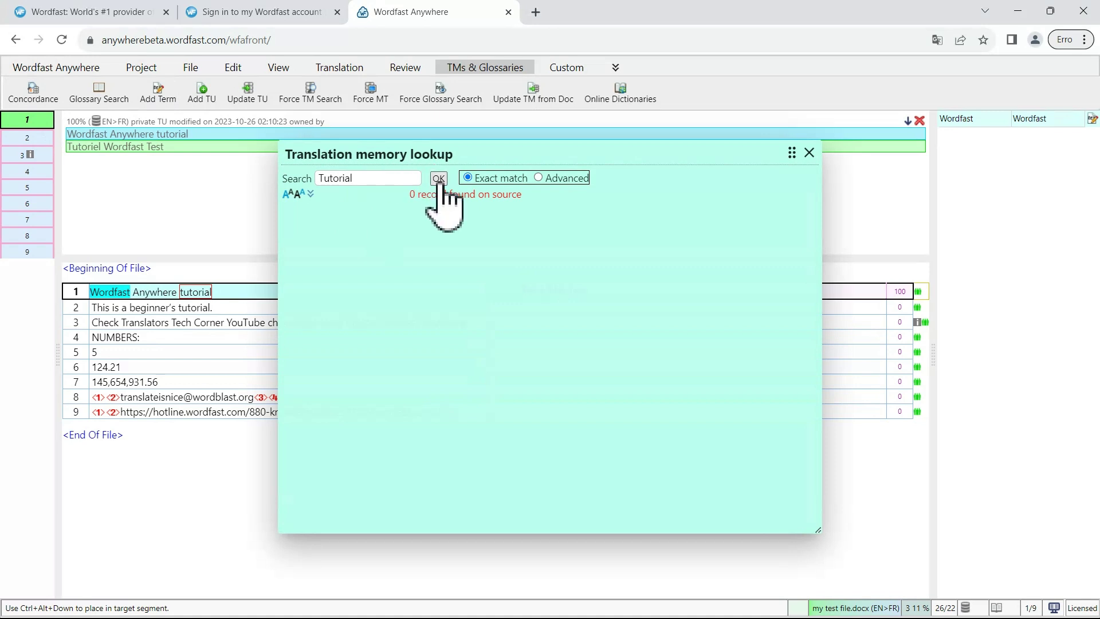
left_click(439, 178)
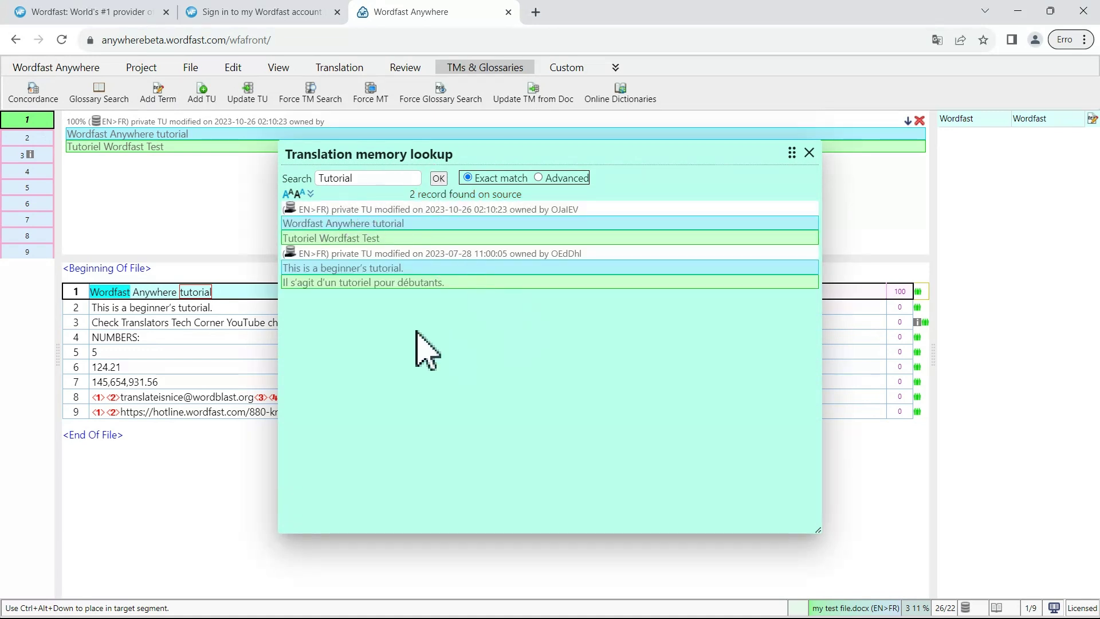
left_click(809, 152)
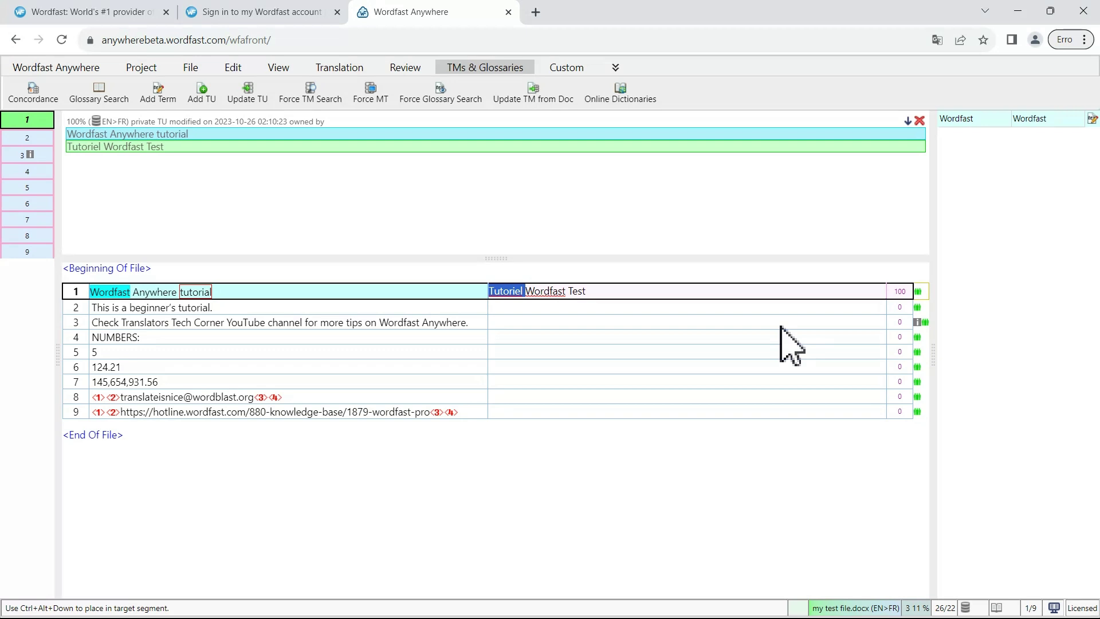
Open segment 3 and read its note asking to use concordance
left_click(837, 324)
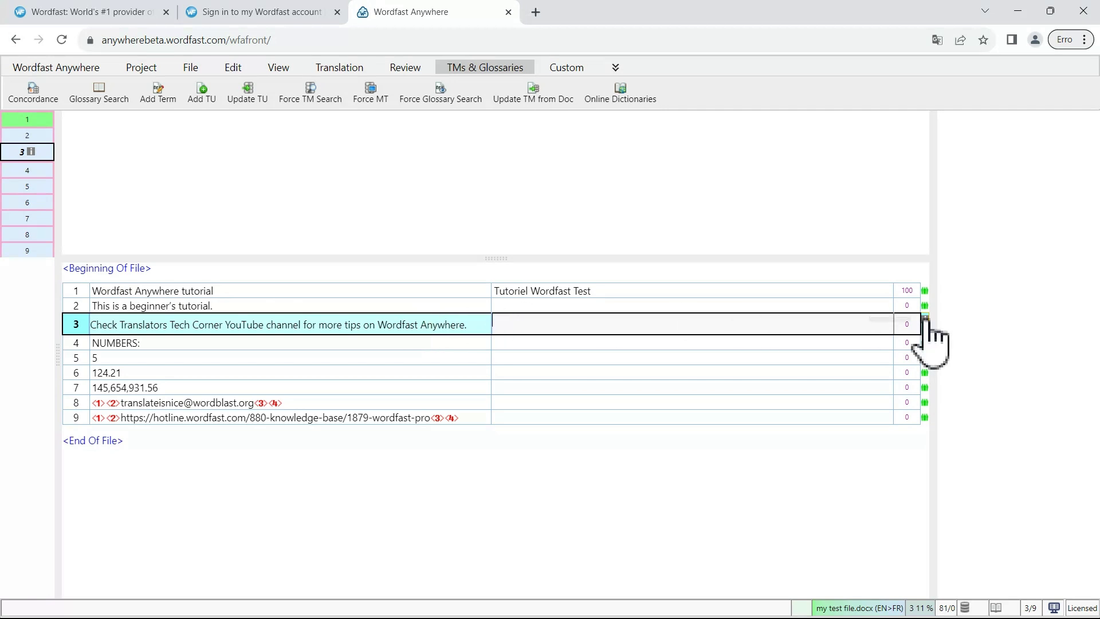
mouse_move(926, 319)
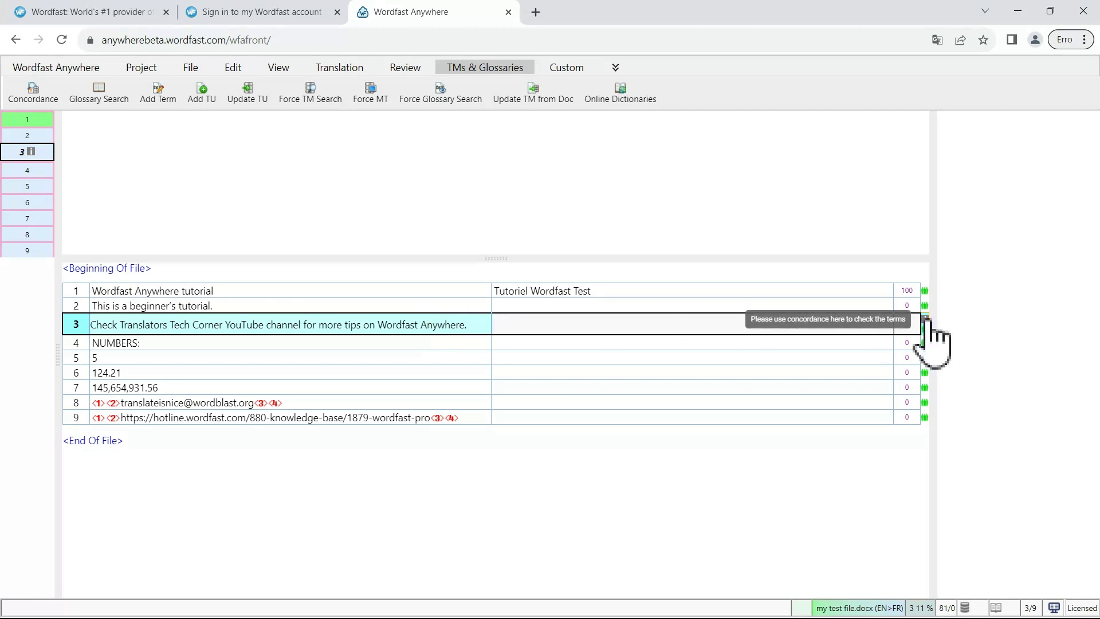
left_click(926, 319)
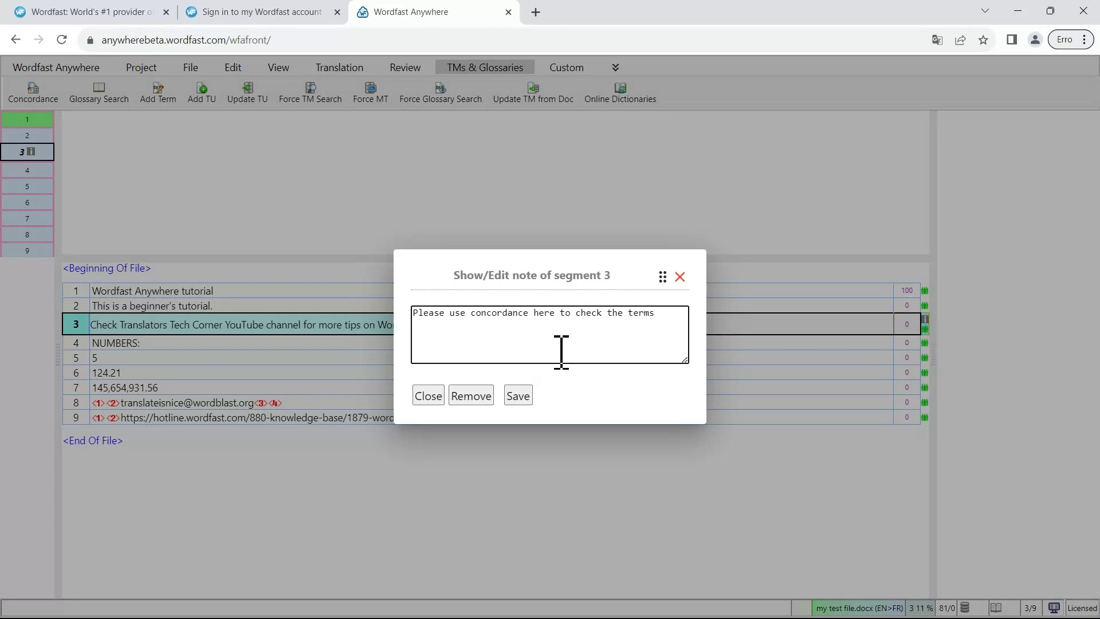
left_click(680, 277)
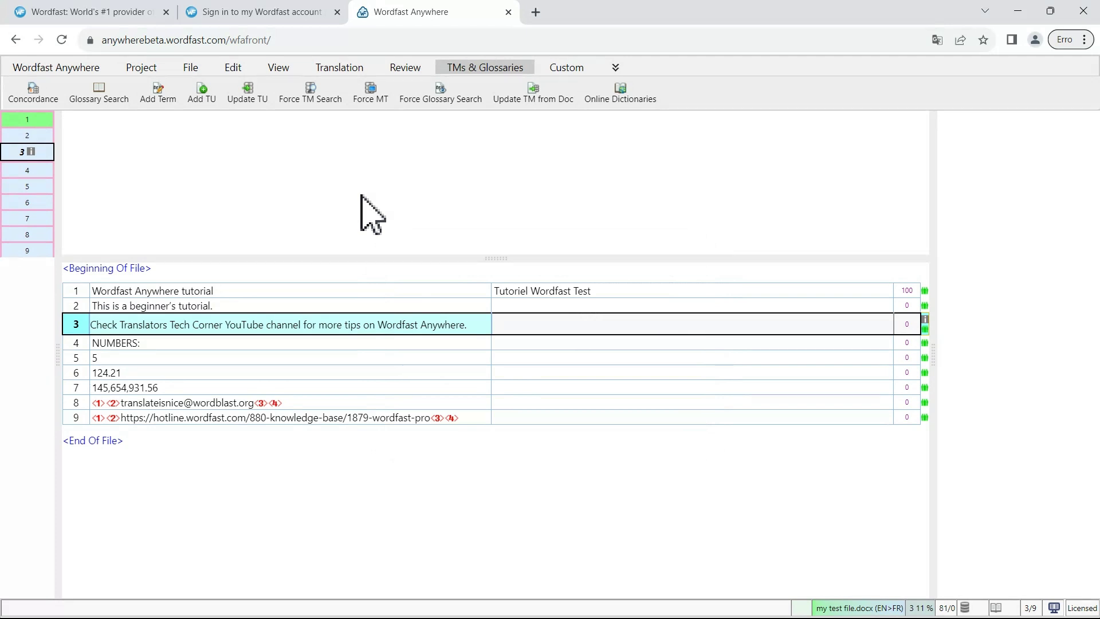
Save segment 3's note 'Please use concordance here to check the terms' through Edit Note
left_click(234, 67)
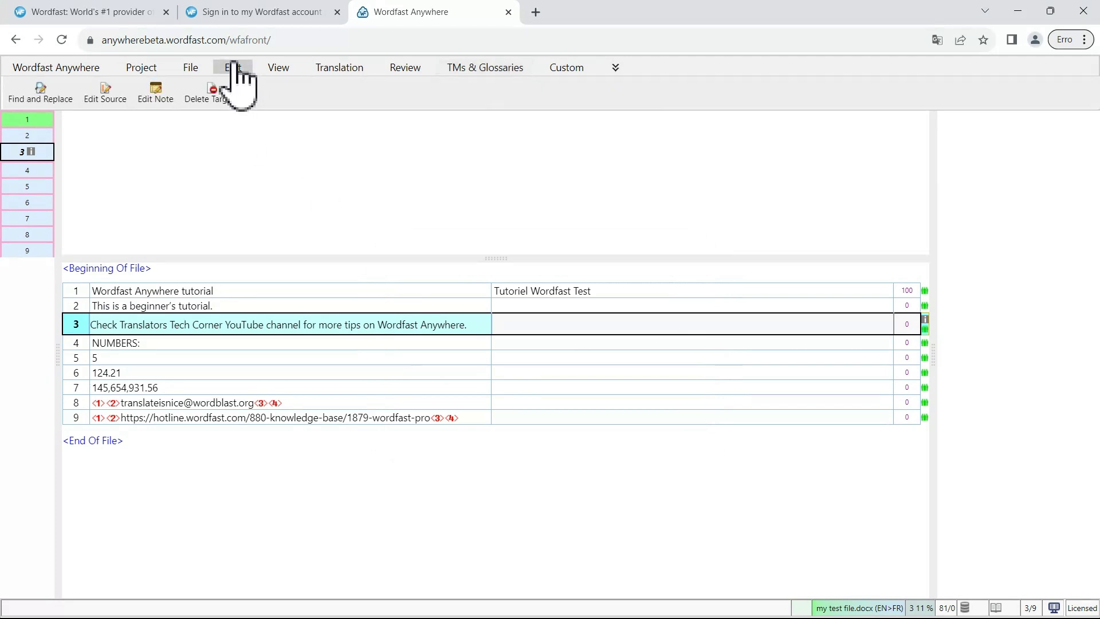
left_click(161, 94)
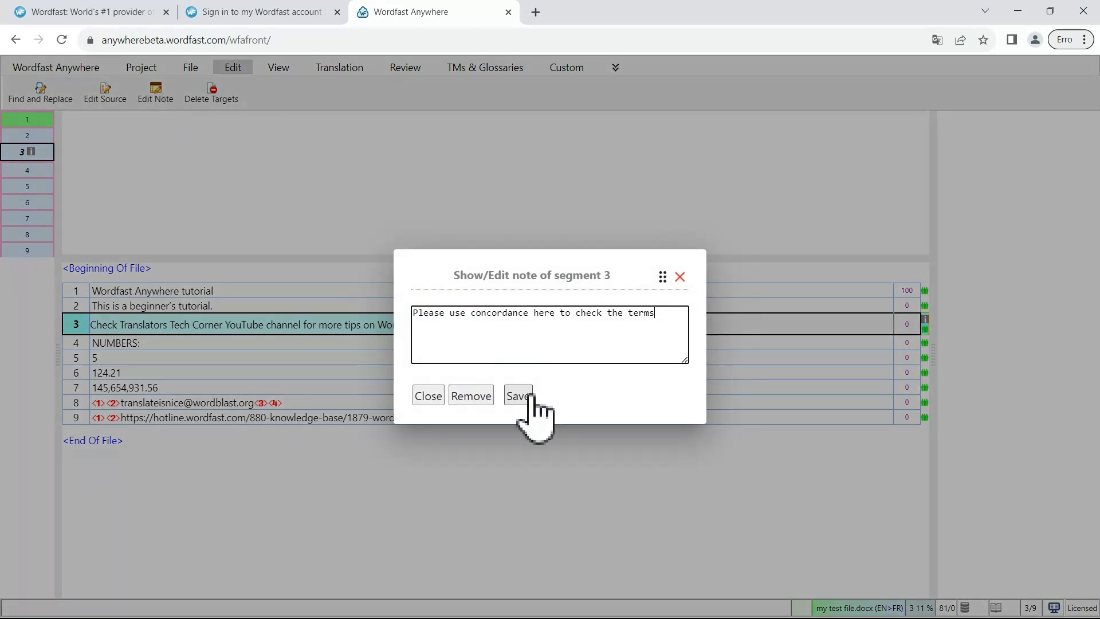
left_click(682, 281)
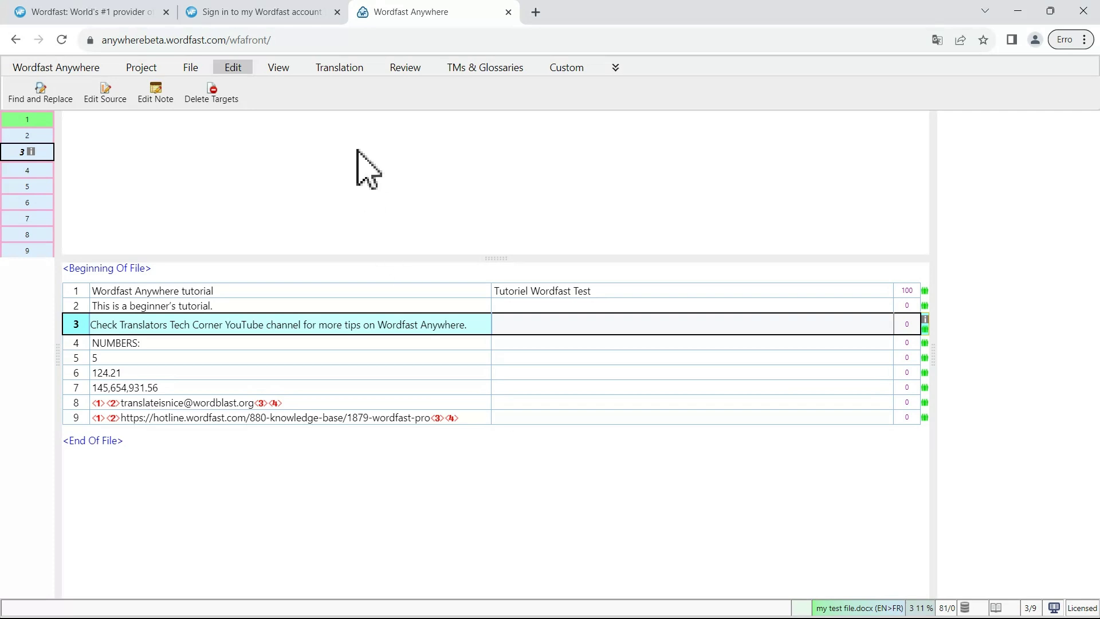
Look over the Transcheck quality audit criteria, then close the audit
left_click(410, 69)
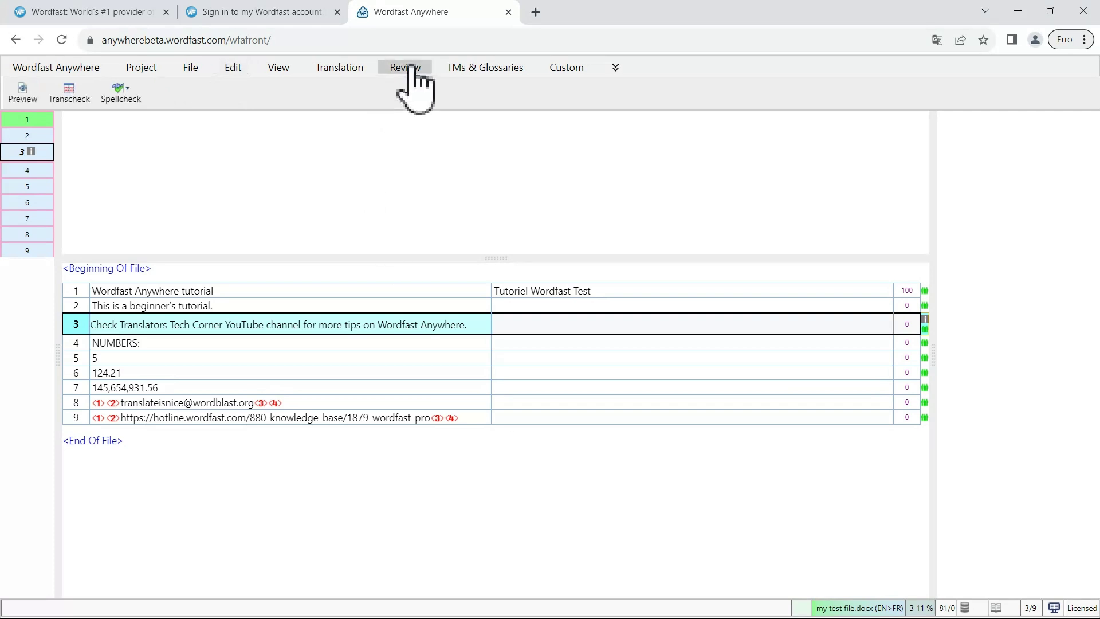
left_click(81, 96)
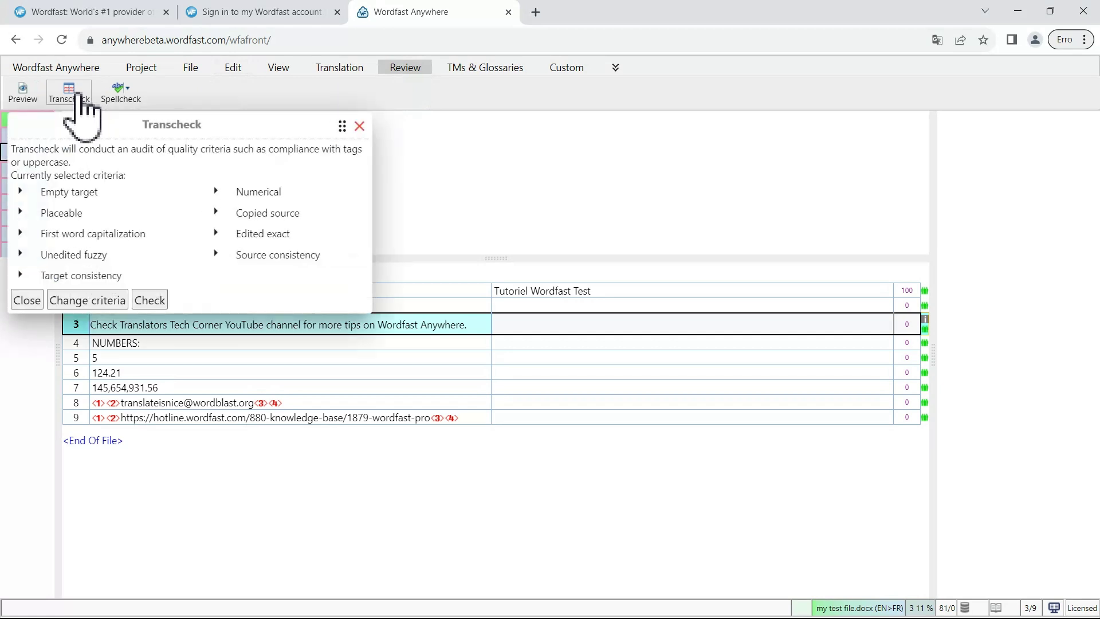
left_click(360, 126)
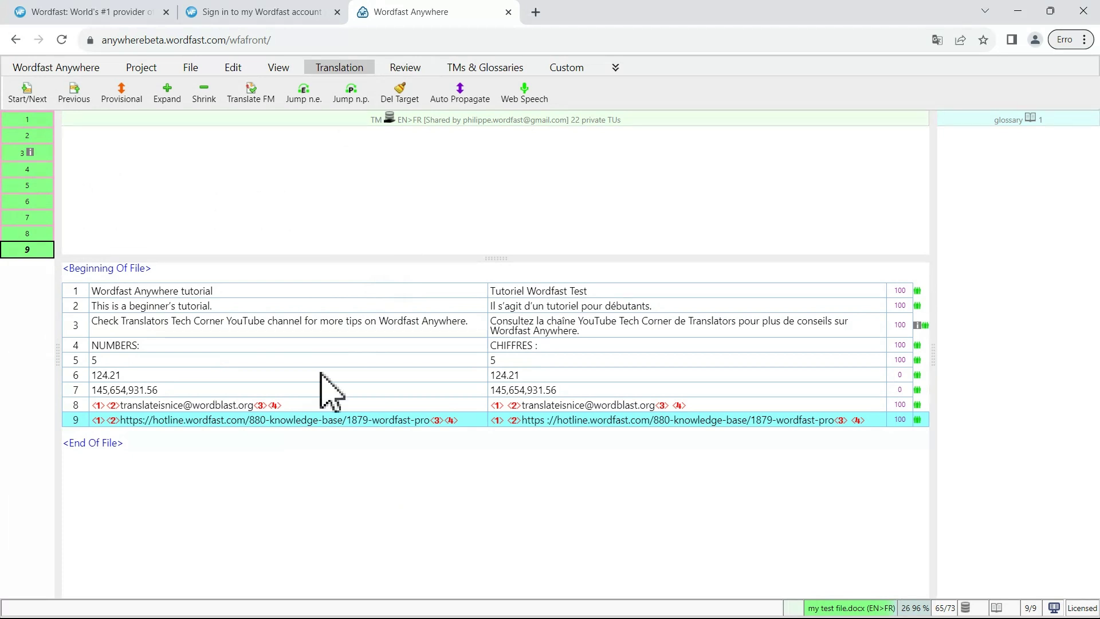
Return to the shared project's file list, where my test file.docx shows 100%
left_click(193, 70)
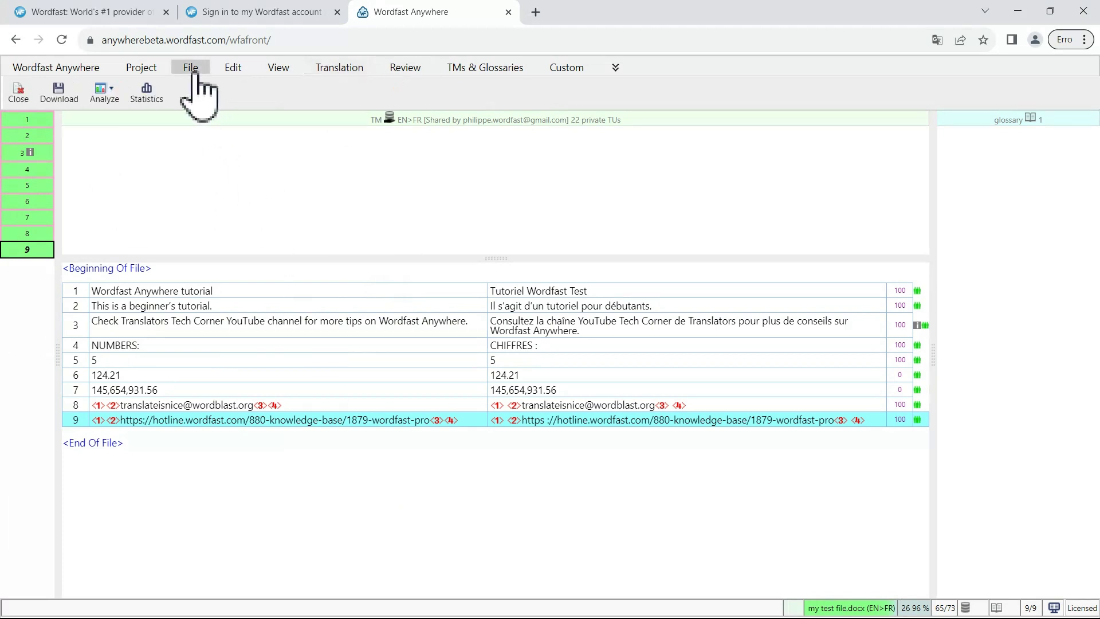
left_click(30, 98)
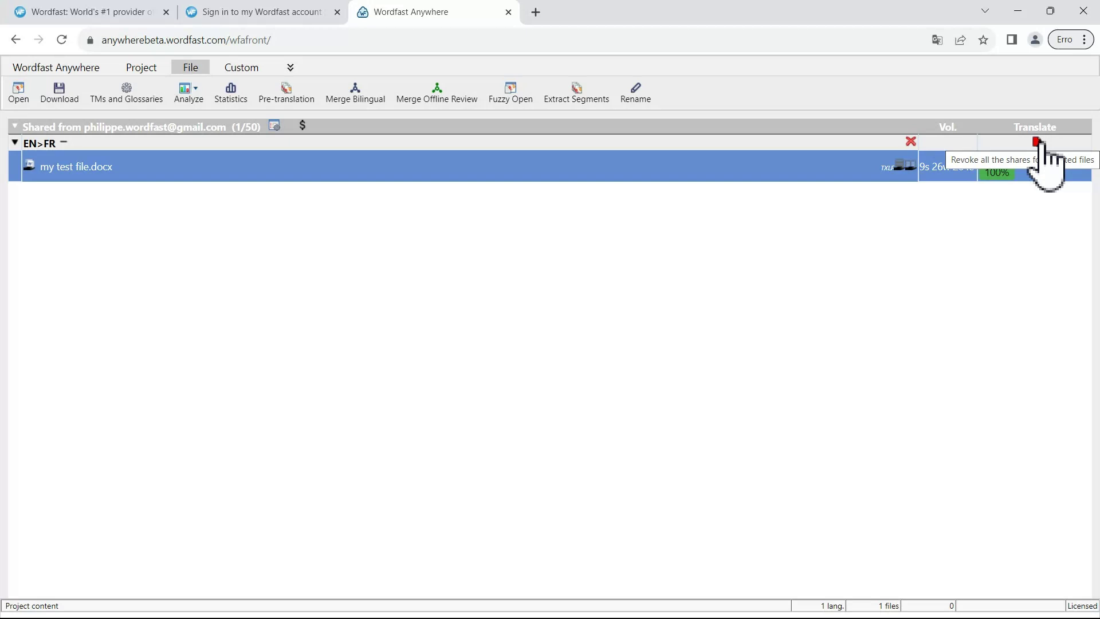
Revoke every share of my test file.docx to deliver it, then close Project 1
left_click(1039, 143)
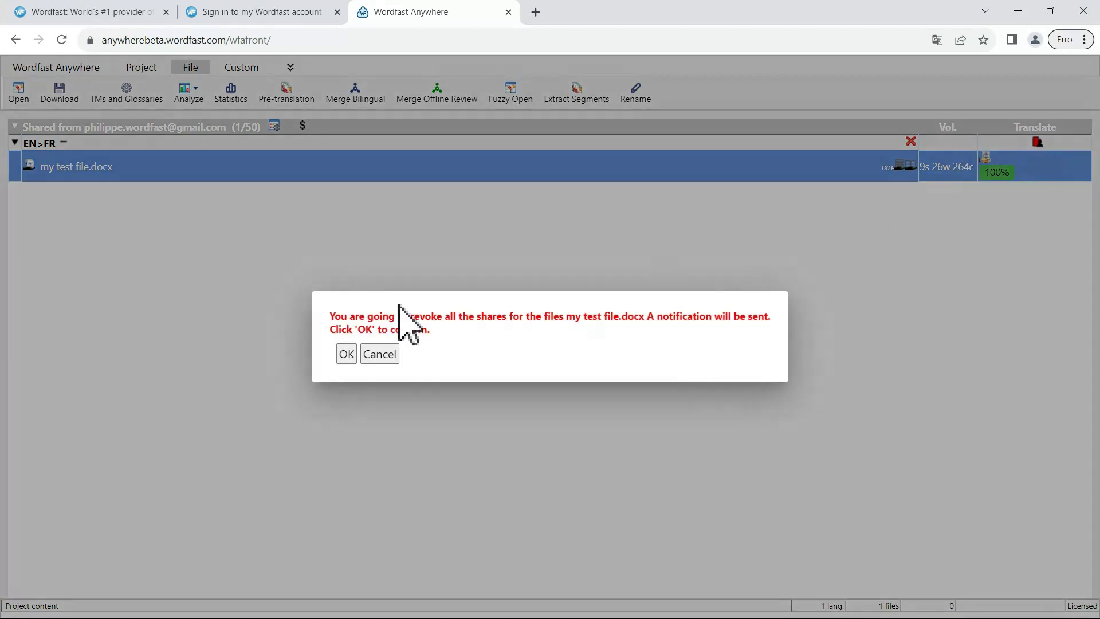
left_click(355, 358)
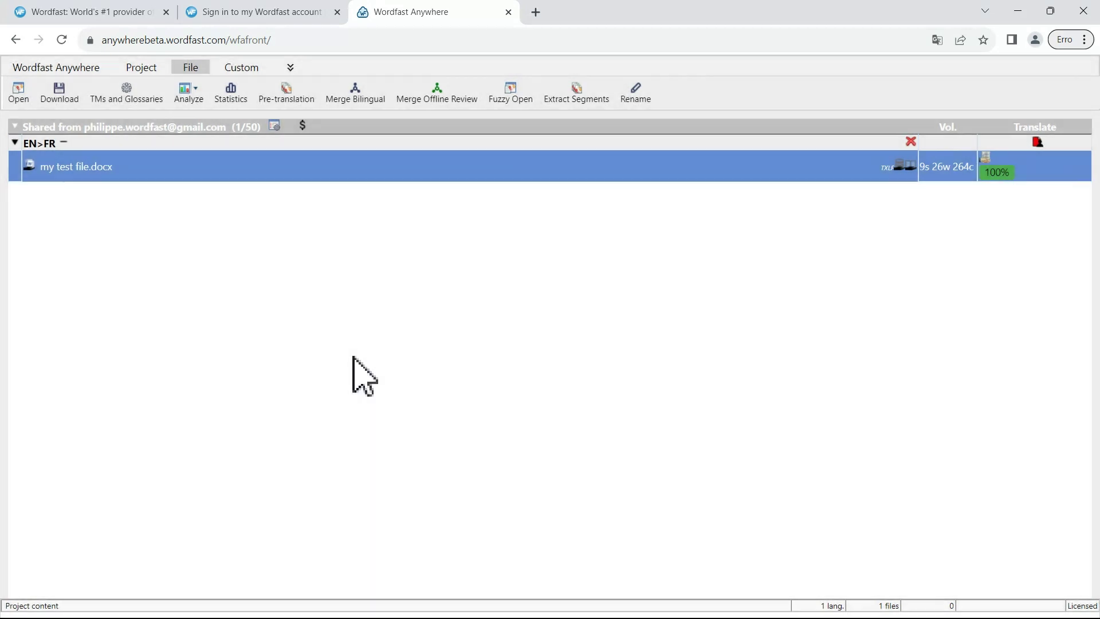
left_click(23, 101)
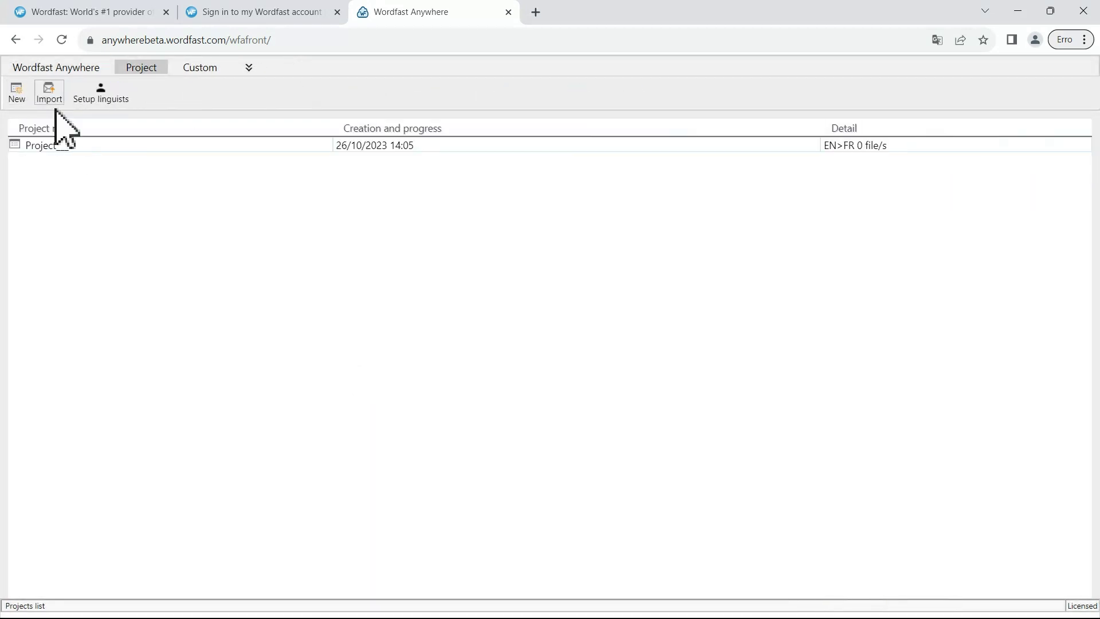